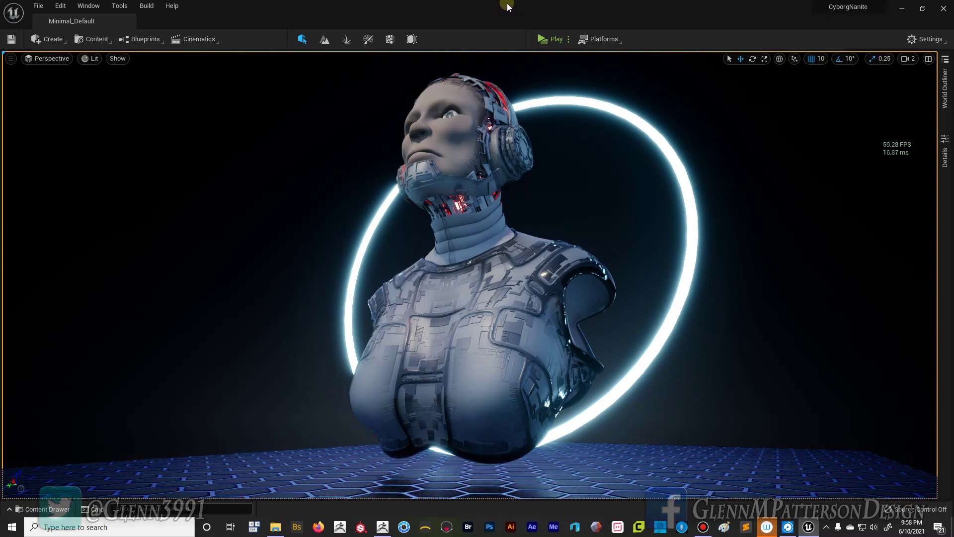
# Examine the cyborg bust and its glowing ring backdrop from several angles and distances in the viewport.
pyautogui.moveTo(498, 5)
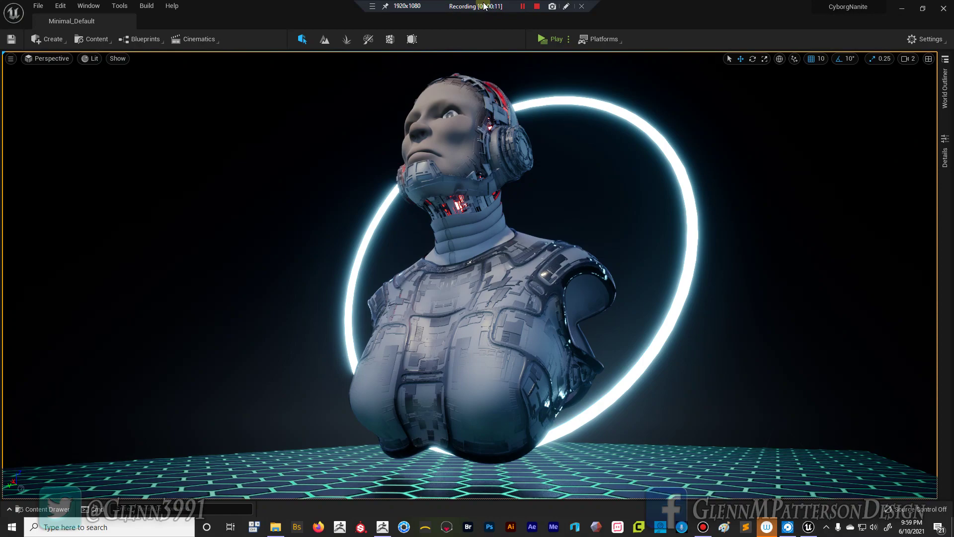
pyautogui.click(614, 236)
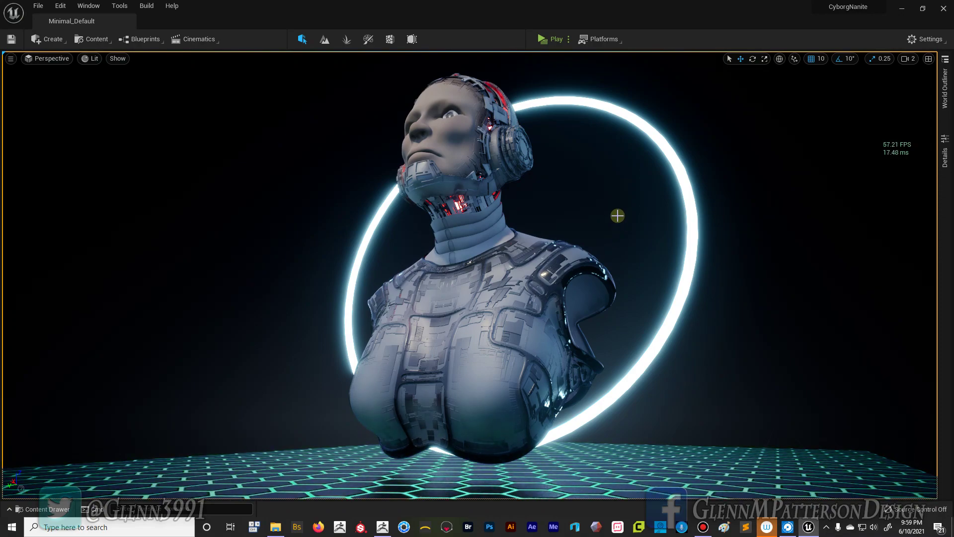
pyautogui.keyDown('alt'); pyautogui.moveTo(469, 268); pyautogui.dragTo(505, 328); pyautogui.keyUp('alt')
pyautogui.keyDown('alt'); pyautogui.moveTo(568, 228); pyautogui.dragTo(666, 228, button='right'); pyautogui.keyUp('alt')
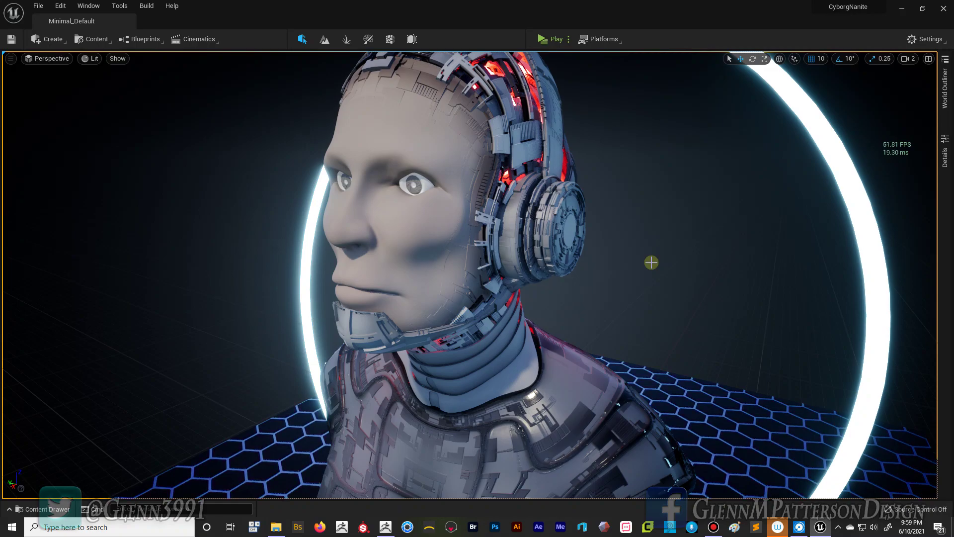
pyautogui.keyDown('alt'); pyautogui.moveTo(643, 260); pyautogui.dragTo(820, 276); pyautogui.keyUp('alt')
pyautogui.keyDown('alt'); pyautogui.moveTo(635, 283); pyautogui.dragTo(710, 272); pyautogui.keyUp('alt')
pyautogui.keyDown('alt'); pyautogui.moveTo(668, 281); pyautogui.dragTo(669, 319, button='right'); pyautogui.keyUp('alt')
pyautogui.keyDown('alt'); pyautogui.moveTo(619, 335); pyautogui.dragTo(624, 281); pyautogui.keyUp('alt')
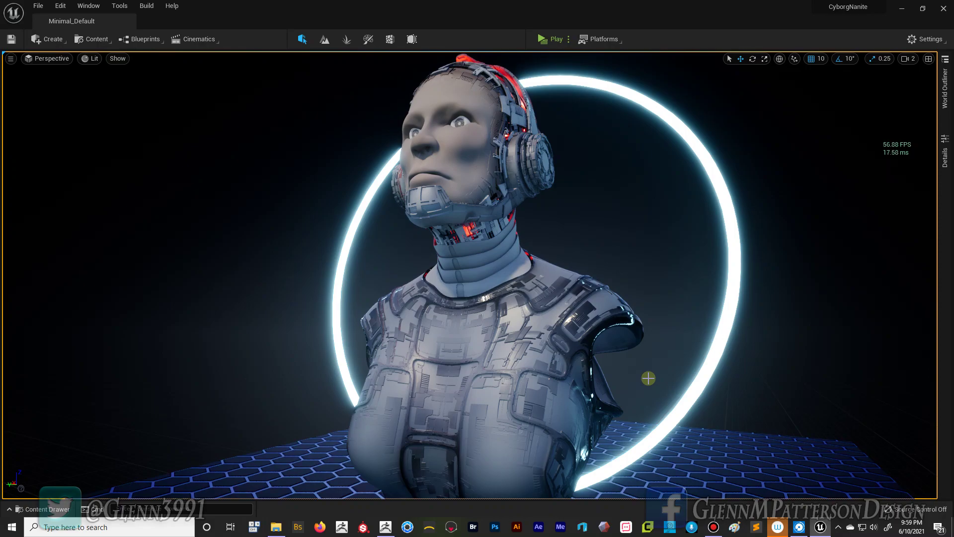
pyautogui.keyDown('alt'); pyautogui.moveTo(648, 378); pyautogui.dragTo(579, 386); pyautogui.keyUp('alt')
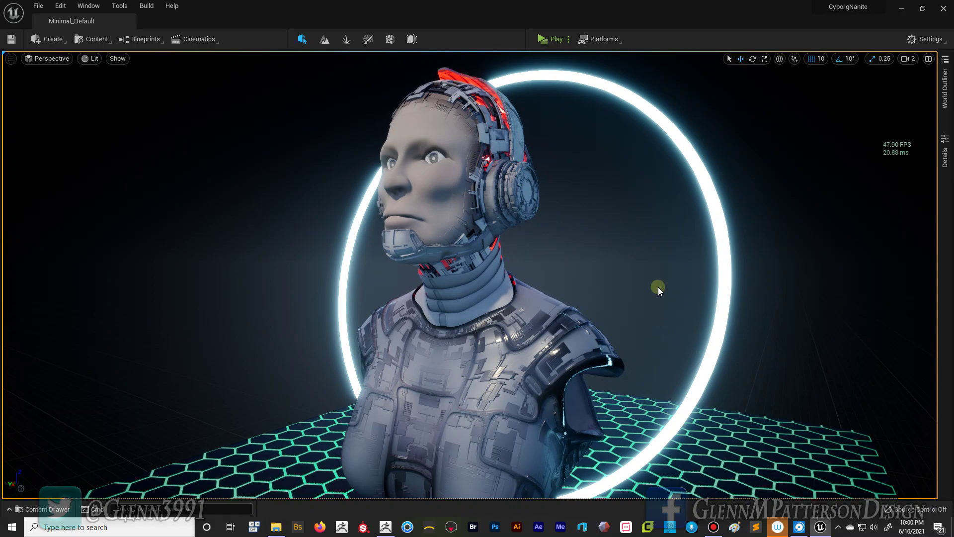
pyautogui.keyDown('alt'); pyautogui.moveTo(657, 287); pyautogui.dragTo(457, 307); pyautogui.keyUp('alt')
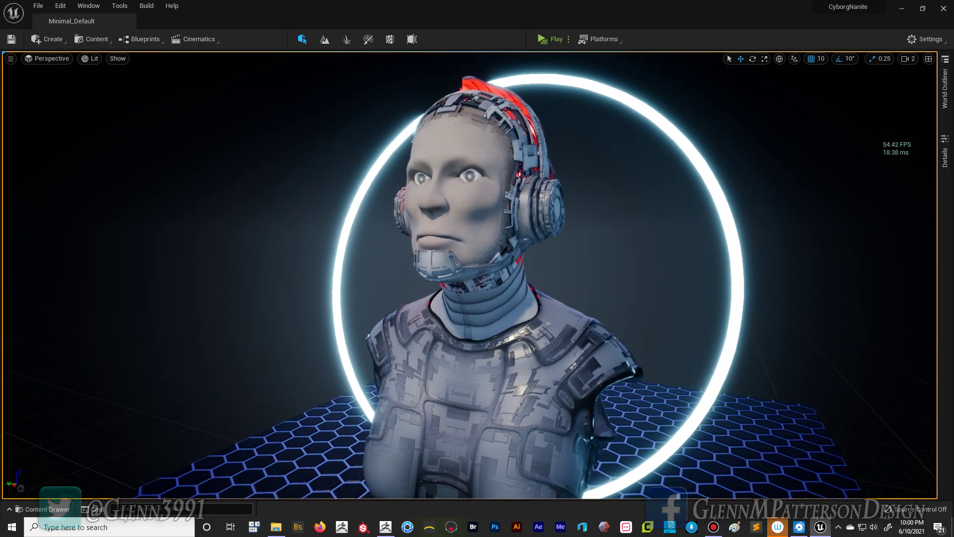
# Inspect the cyborg's neck, headset and exposed skull-cap mechanics up close from the side and above.
pyautogui.keyDown('alt'); pyautogui.moveTo(625, 297); pyautogui.dragTo(597, 218, button='right'); pyautogui.keyUp('alt')
pyautogui.keyDown('alt'); pyautogui.moveTo(690, 276); pyautogui.dragTo(715, 276); pyautogui.keyUp('alt')
pyautogui.keyDown('alt'); pyautogui.moveTo(802, 362); pyautogui.dragTo(587, 258, button='right'); pyautogui.keyUp('alt')
pyautogui.keyDown('alt'); pyautogui.moveTo(524, 210); pyautogui.dragTo(729, 226); pyautogui.keyUp('alt')
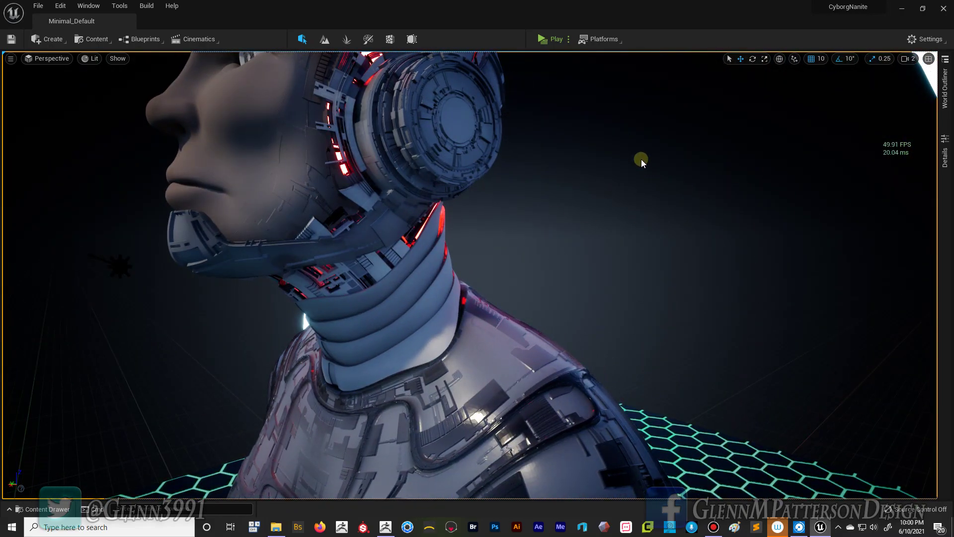
pyautogui.keyDown('alt'); pyautogui.moveTo(639, 156); pyautogui.dragTo(457, 169); pyautogui.keyUp('alt')
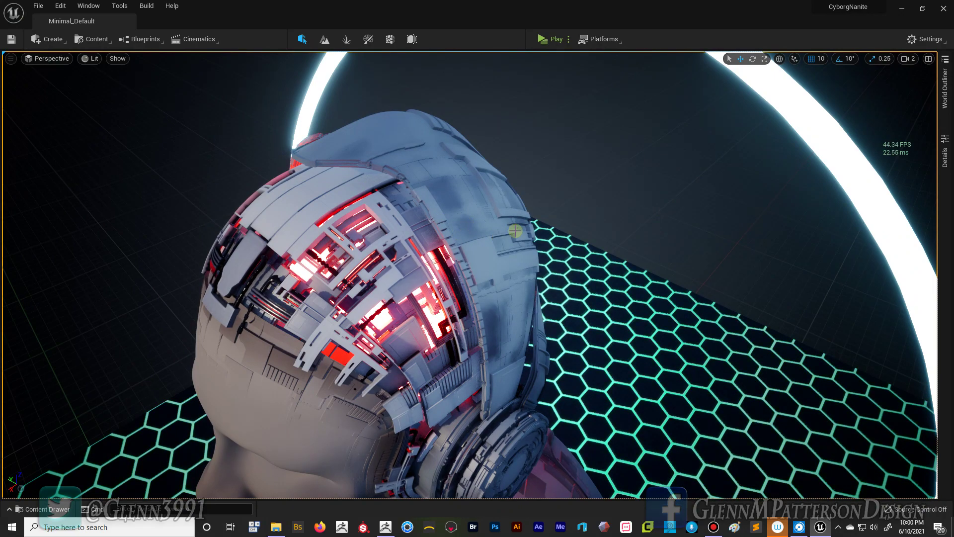
pyautogui.keyDown('alt'); pyautogui.moveTo(621, 209); pyautogui.dragTo(622, 211); pyautogui.keyUp('alt')
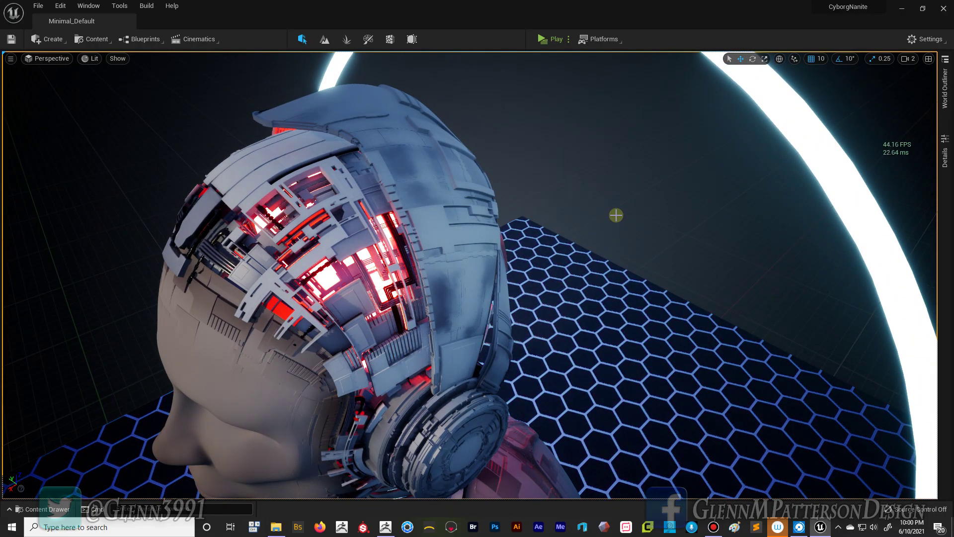
# Switch to ZBrush, turn off Solo to show all visible subtools, and inspect the head from the side and front.
pyautogui.click(380, 529)
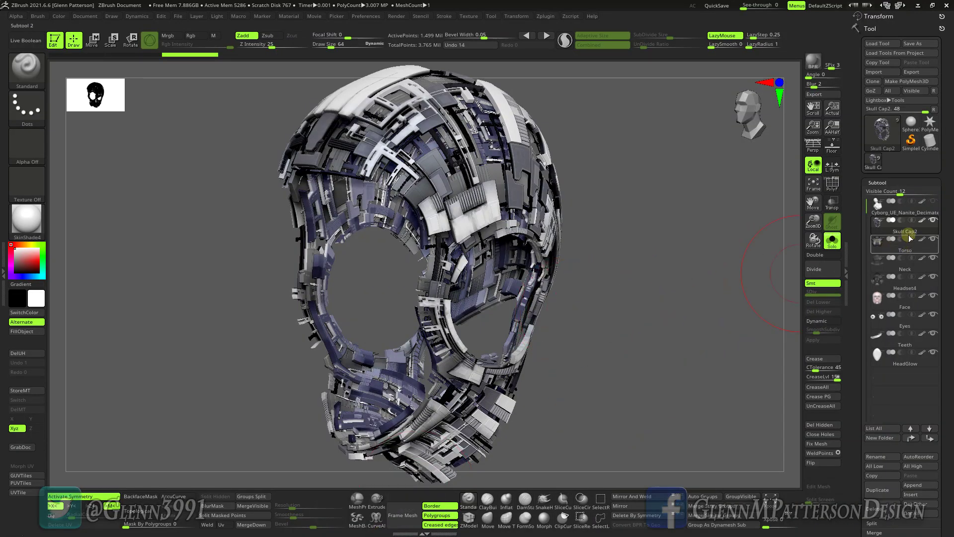
pyautogui.click(828, 245)
pyautogui.moveTo(673, 308); pyautogui.dragTo(666, 358)
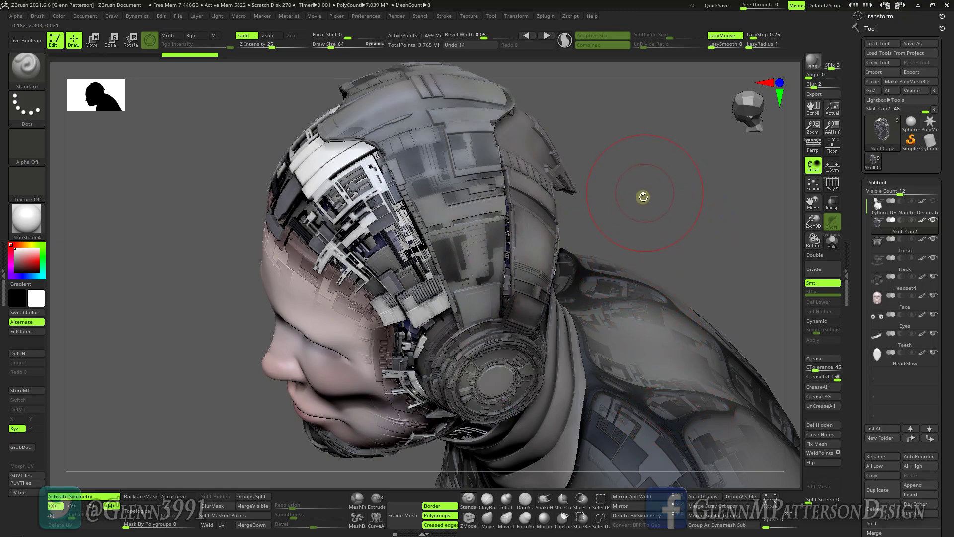
pyautogui.moveTo(647, 174)
pyautogui.mouseDown()
pyautogui.moveTo(646, 160)
pyautogui.moveTo(660, 147)
pyautogui.moveTo(656, 166)
pyautogui.mouseUp()
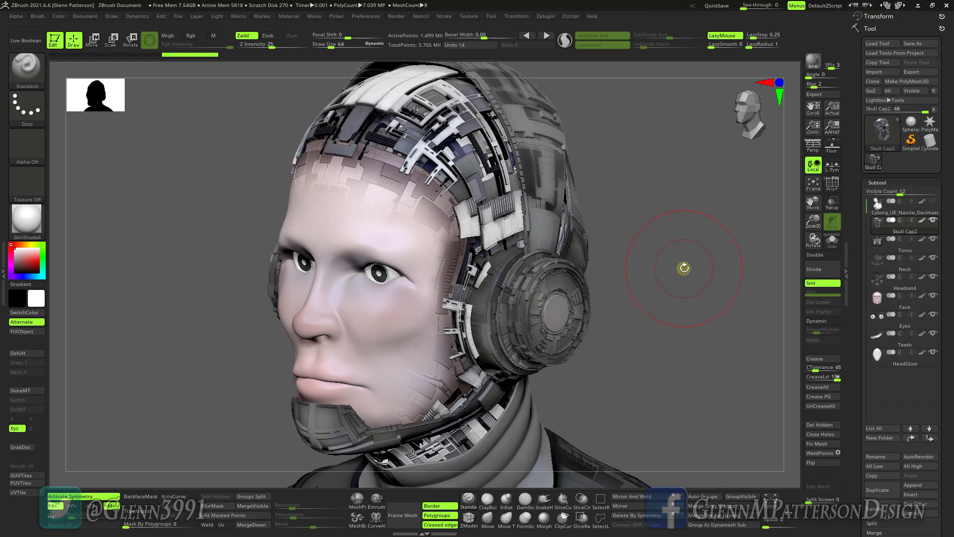
# Switch back to Unreal Engine and compare the cyborg's face and headset up close, then the whole bust.
pyautogui.press('super')
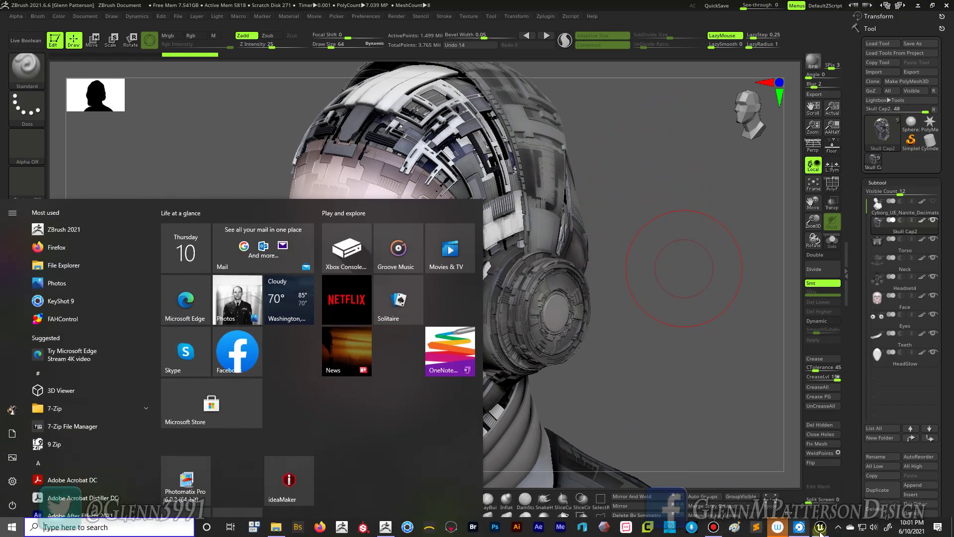
pyautogui.click(820, 527)
pyautogui.moveTo(666, 221)
pyautogui.mouseDown(button='right')
pyautogui.moveTo(691, 213)
pyautogui.moveTo(654, 222)
pyautogui.mouseUp(button='right')
pyautogui.keyDown('alt'); pyautogui.moveTo(655, 222); pyautogui.dragTo(805, 184); pyautogui.keyUp('alt')
pyautogui.moveTo(693, 239); pyautogui.dragTo(705, 239, button='right')
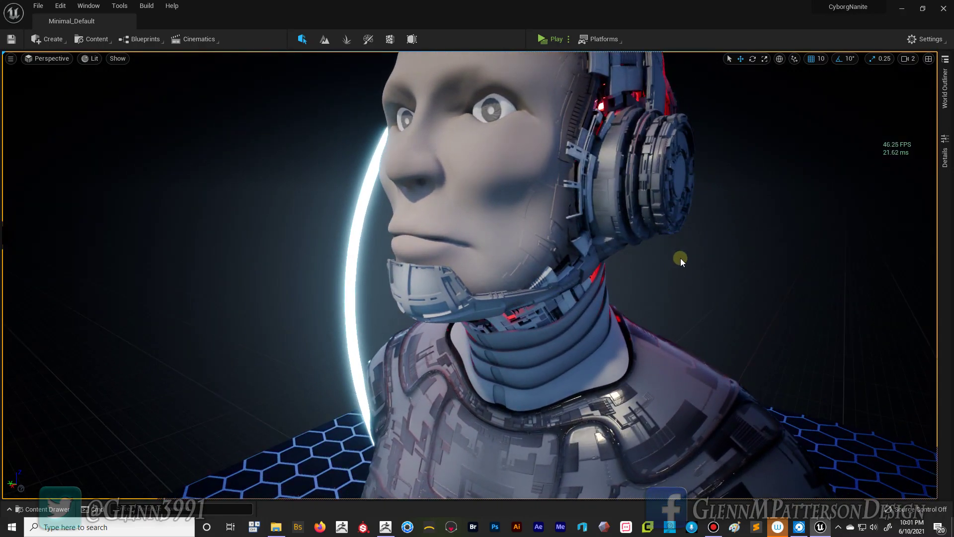
pyautogui.keyDown('alt'); pyautogui.moveTo(708, 301); pyautogui.dragTo(641, 301, button='right'); pyautogui.keyUp('alt')
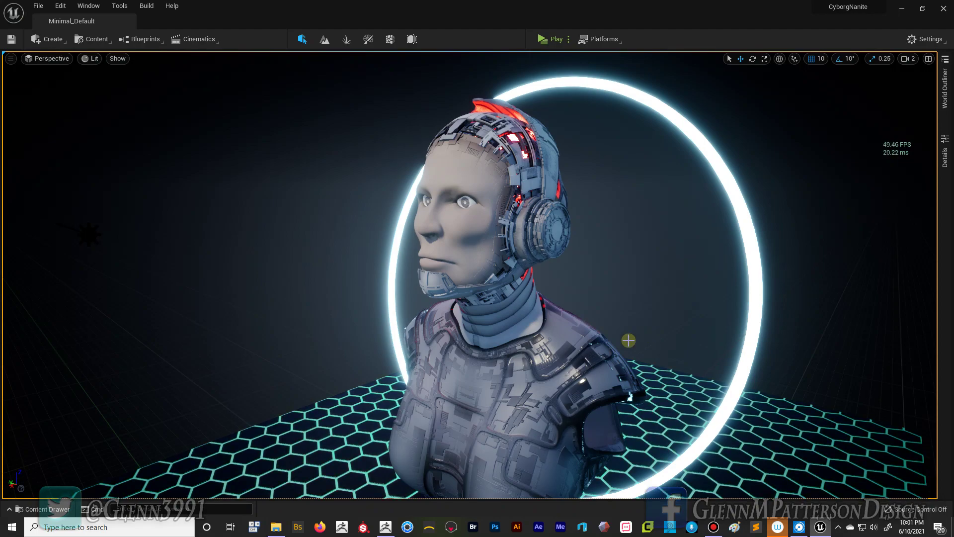
# Switch to ZBrush, isolate the Skull Cap2 subtool with Solo, and display its polygroups with PolyFrame.
pyautogui.moveTo(385, 527)
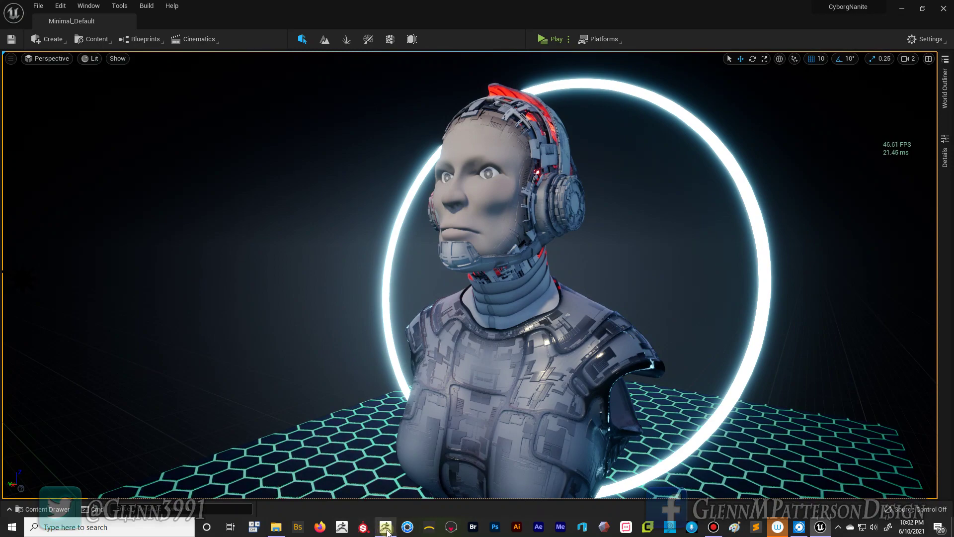
pyautogui.moveTo(386, 530)
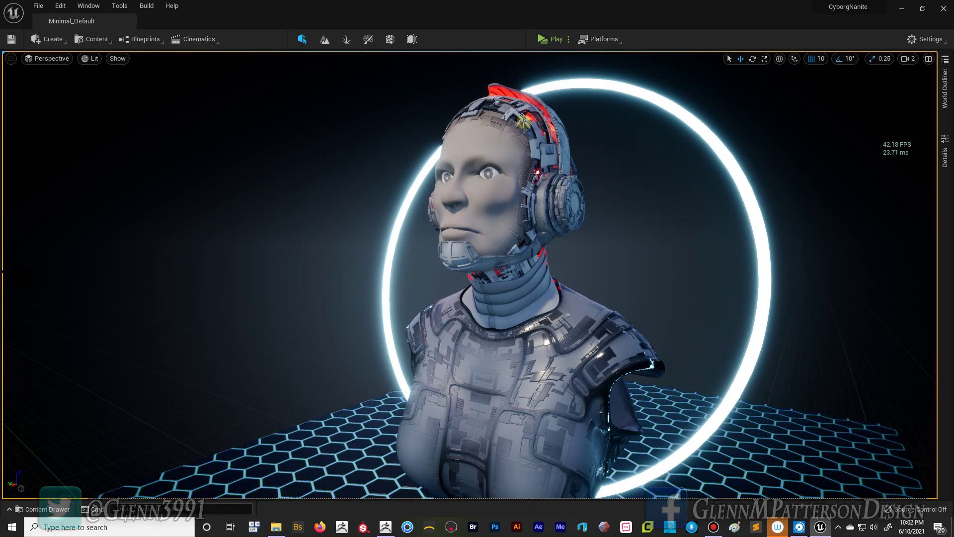
pyautogui.click(382, 529)
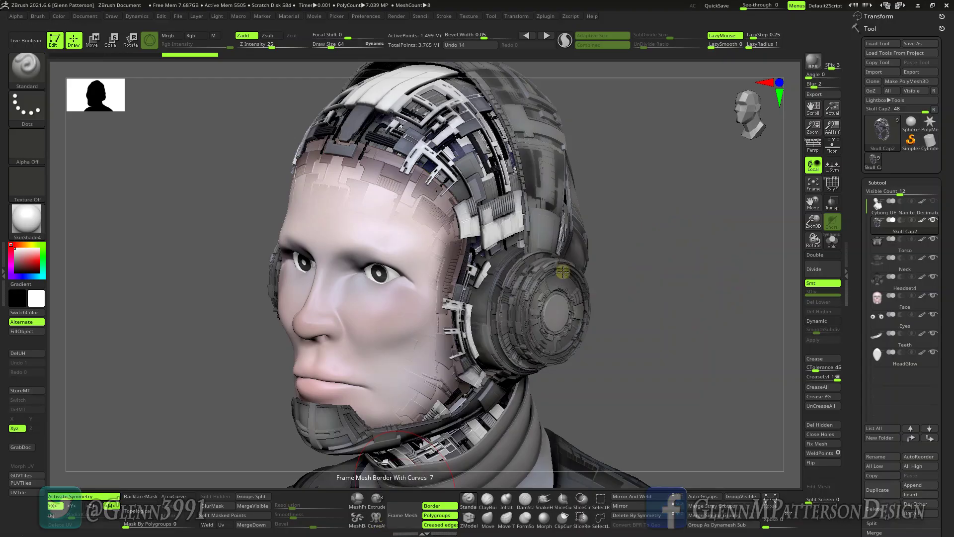
pyautogui.click(833, 247)
pyautogui.moveTo(598, 371); pyautogui.dragTo(651, 371)
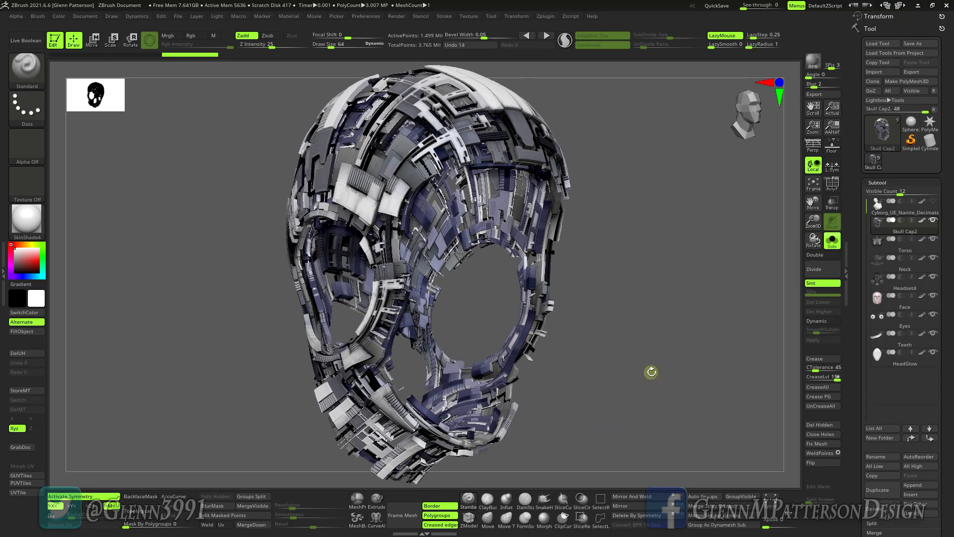
pyautogui.click(833, 185)
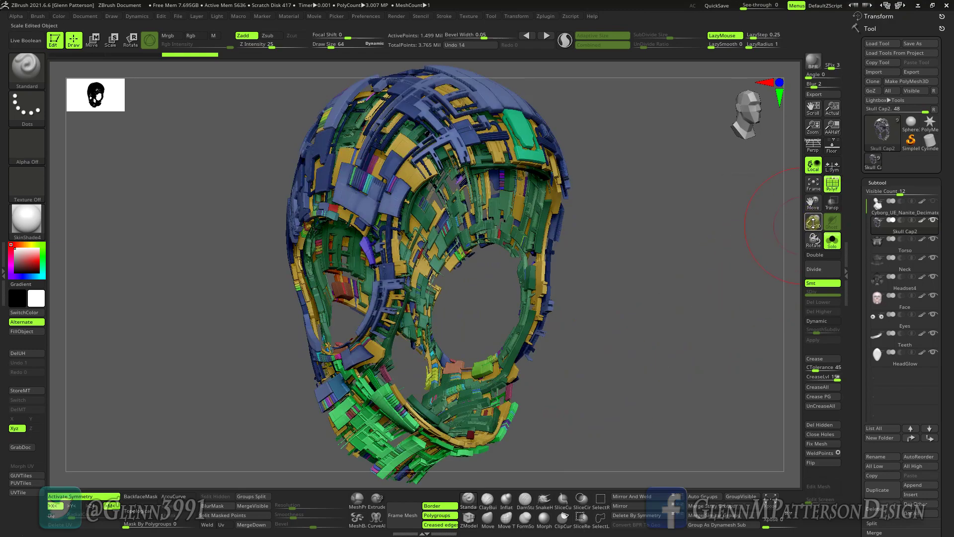
# Examine the layered panel geometry and polygroups of the isolated skull cap up close and as a whole.
pyautogui.moveTo(813, 222); pyautogui.dragTo(793, 332)
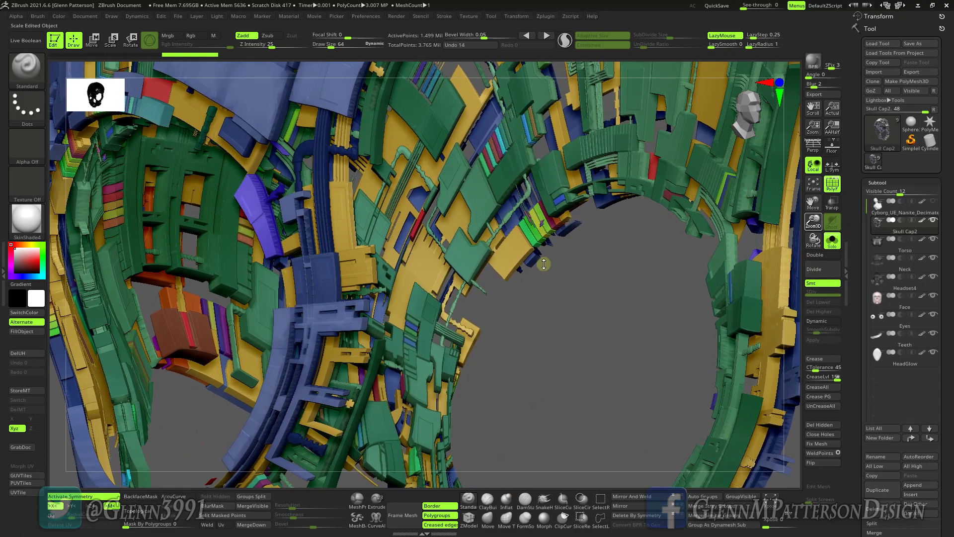
pyautogui.moveTo(459, 256)
pyautogui.mouseDown(button='right')
pyautogui.moveTo(537, 244)
pyautogui.moveTo(410, 212)
pyautogui.moveTo(420, 203)
pyautogui.moveTo(476, 257)
pyautogui.moveTo(461, 259)
pyautogui.mouseUp(button='right')
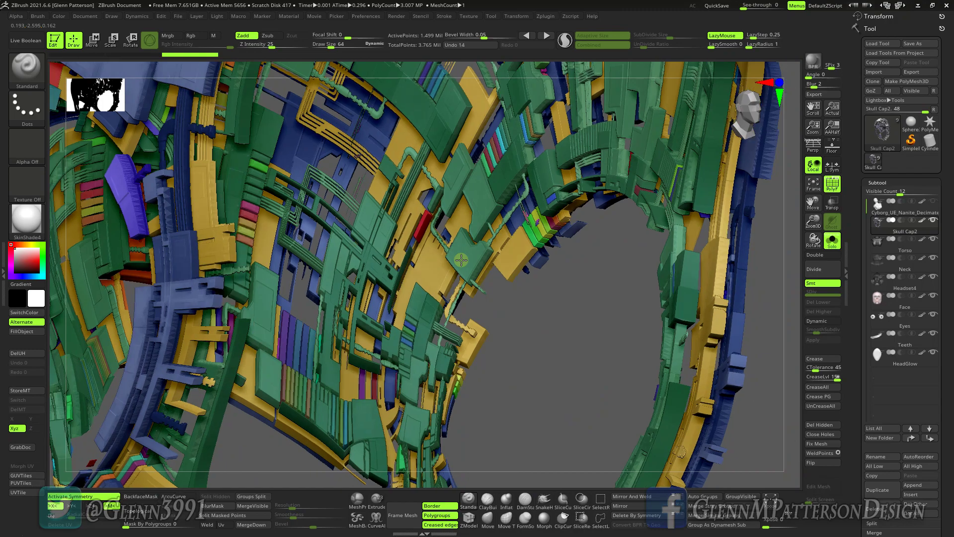
pyautogui.moveTo(461, 259); pyautogui.dragTo(382, 284, button='right')
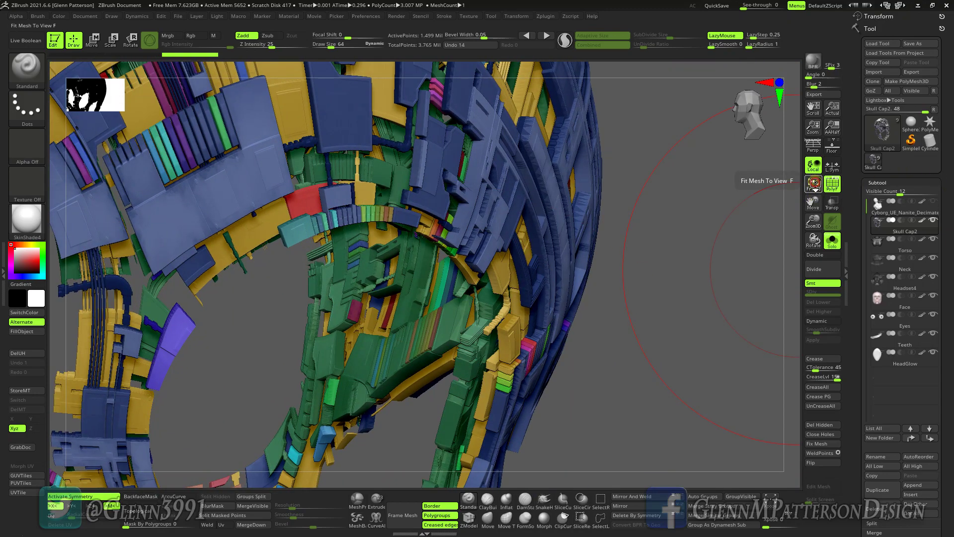
pyautogui.click(815, 187)
pyautogui.moveTo(813, 221); pyautogui.dragTo(803, 293)
pyautogui.moveTo(809, 202); pyautogui.dragTo(868, 262)
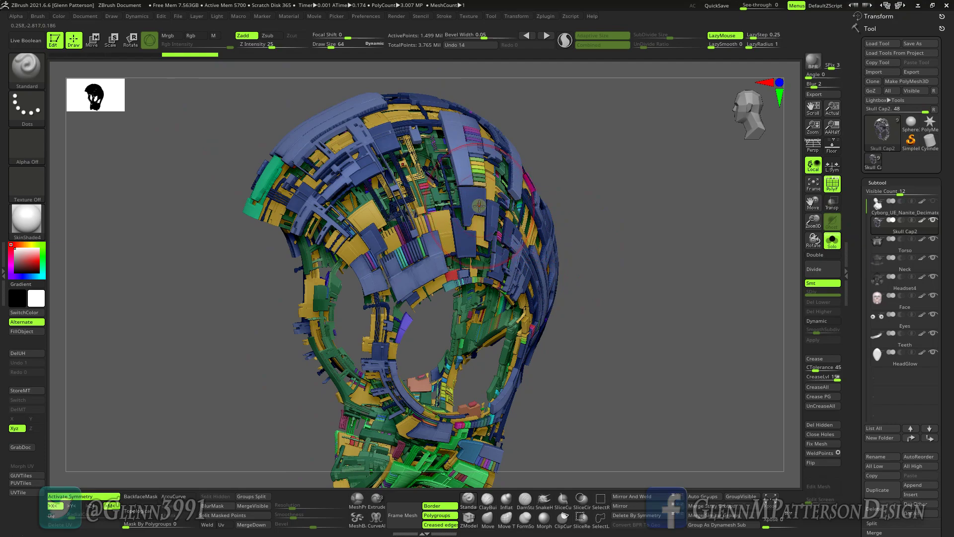
pyautogui.moveTo(479, 206)
pyautogui.mouseDown(button='right')
pyautogui.moveTo(463, 205)
pyautogui.moveTo(535, 208)
pyautogui.moveTo(505, 213)
pyautogui.moveTo(496, 231)
pyautogui.mouseUp(button='right')
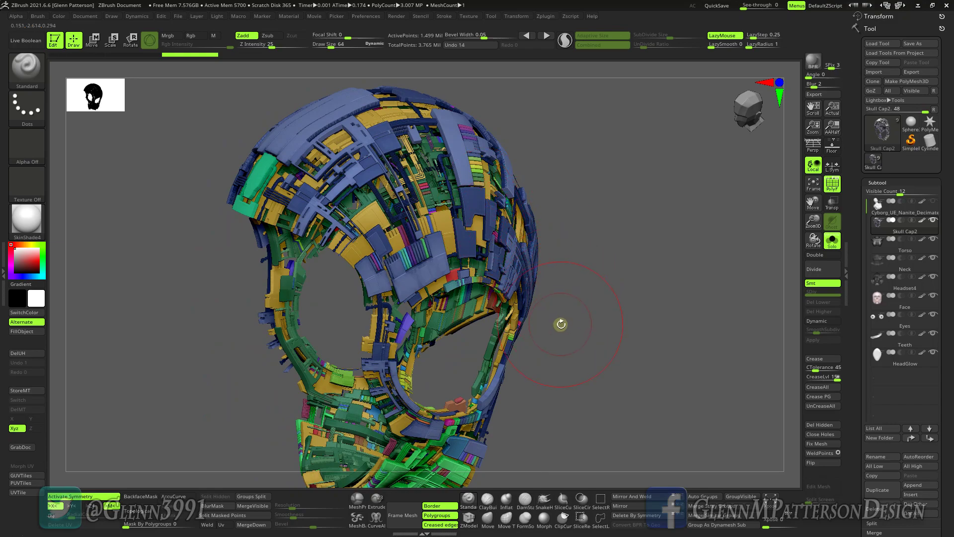
# Return to Unreal Engine and reframe the cyborg bust with its ring nearer the centre of the view.
pyautogui.press('super')
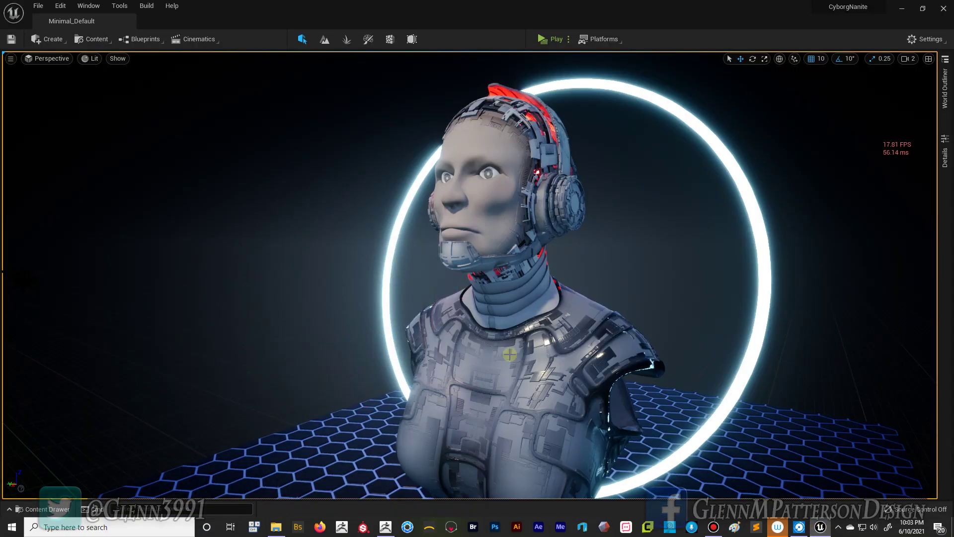
pyautogui.moveTo(680, 304); pyautogui.dragTo(576, 300, button='right')
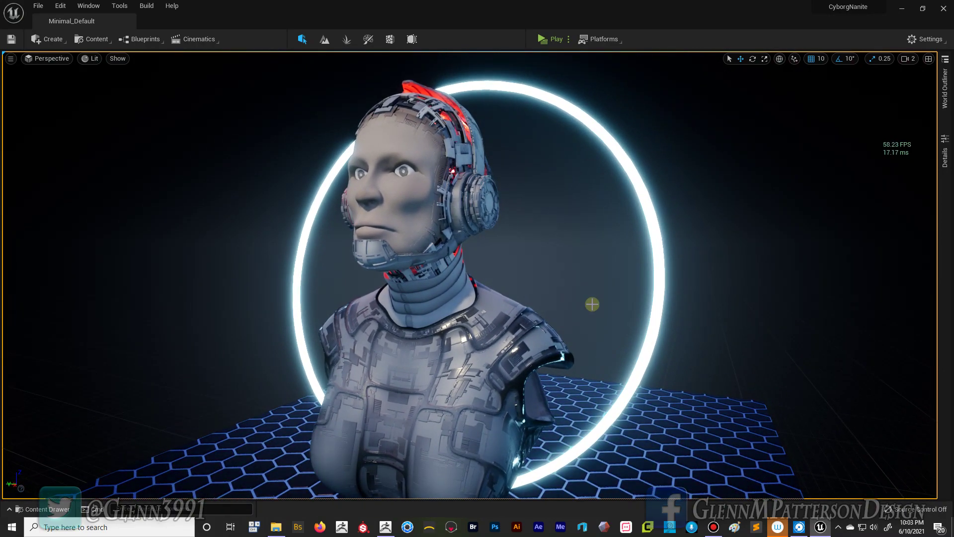